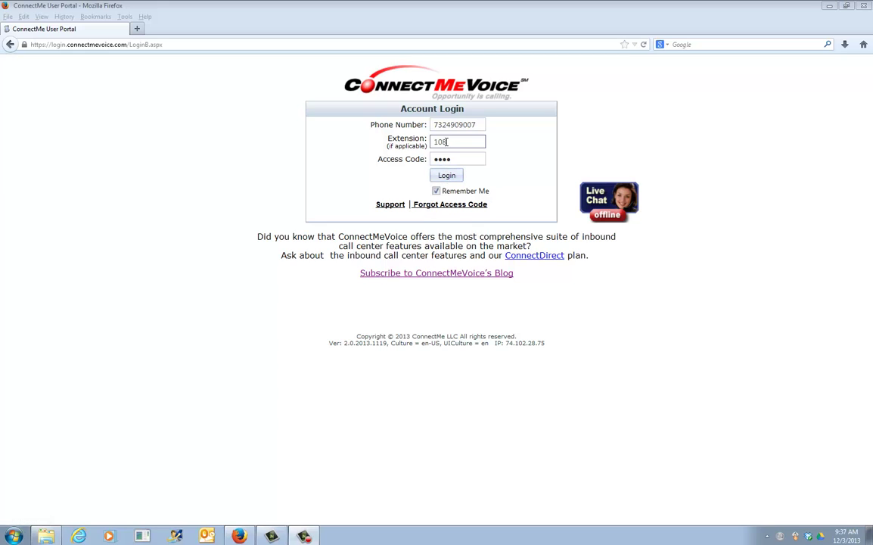
# - Log in to the account portal with the prefilled credentials and open the HUD in its own window
pyautogui.click(447, 180)
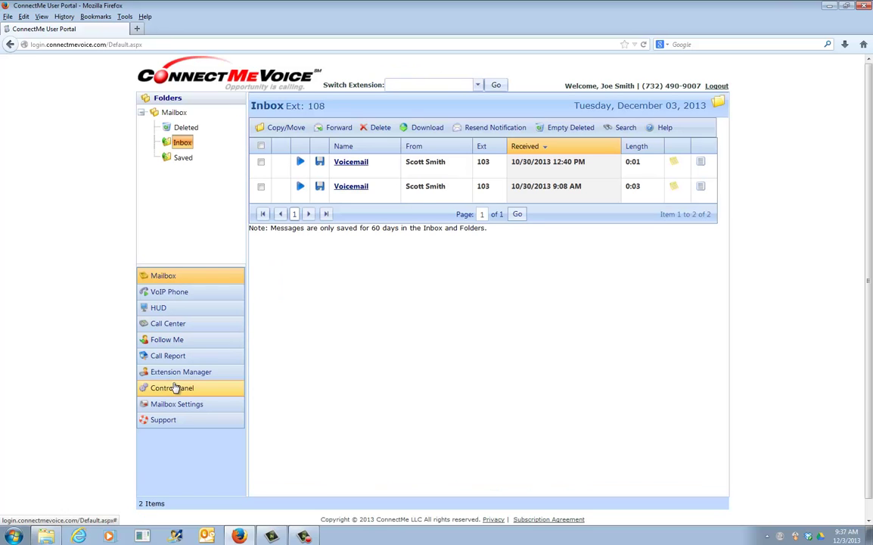
pyautogui.click(156, 310)
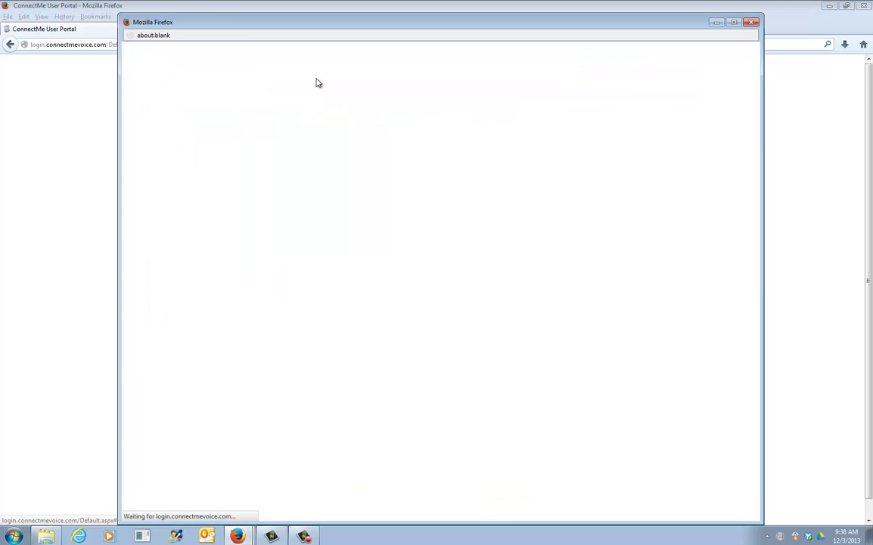
pyautogui.moveTo(340, 21); pyautogui.dragTo(356, 78)
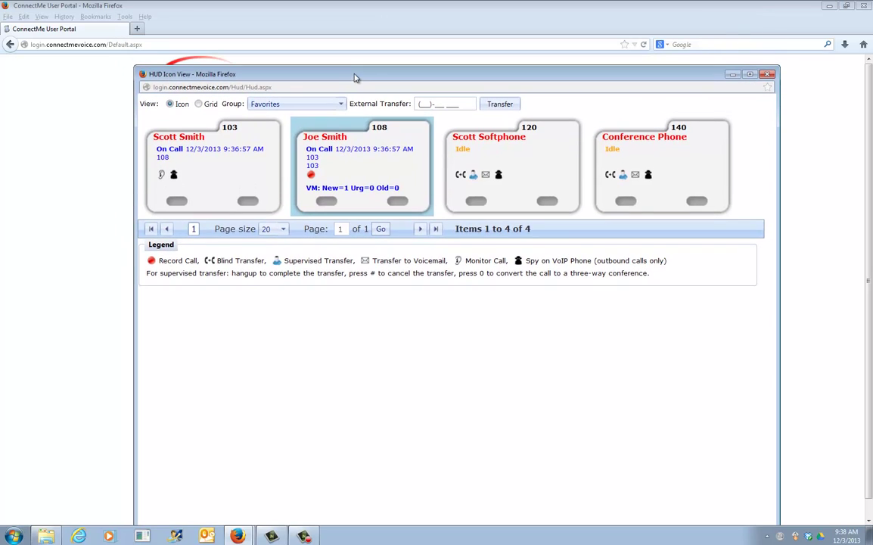
# - Check extension 108's voicemail indicator and the HUD's group choices, keeping the Favorites group selected
pyautogui.moveTo(350, 188)
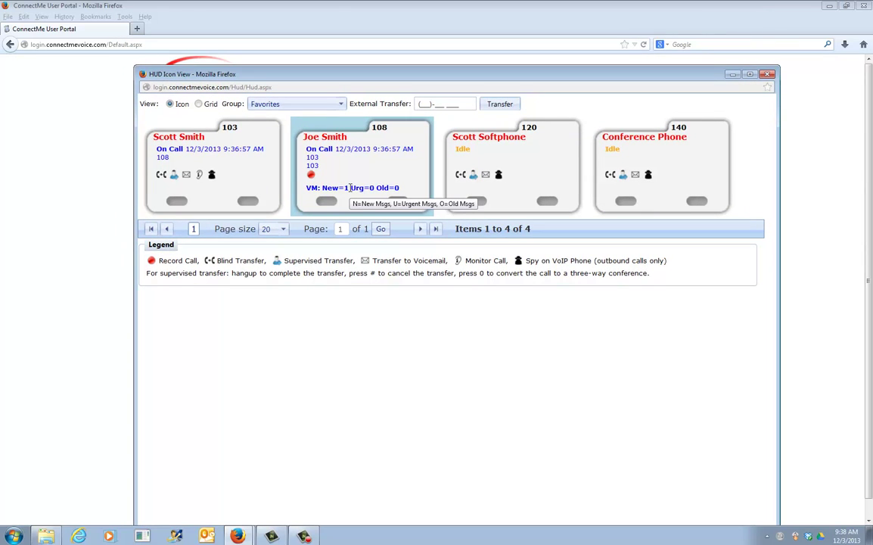
pyautogui.click(333, 104)
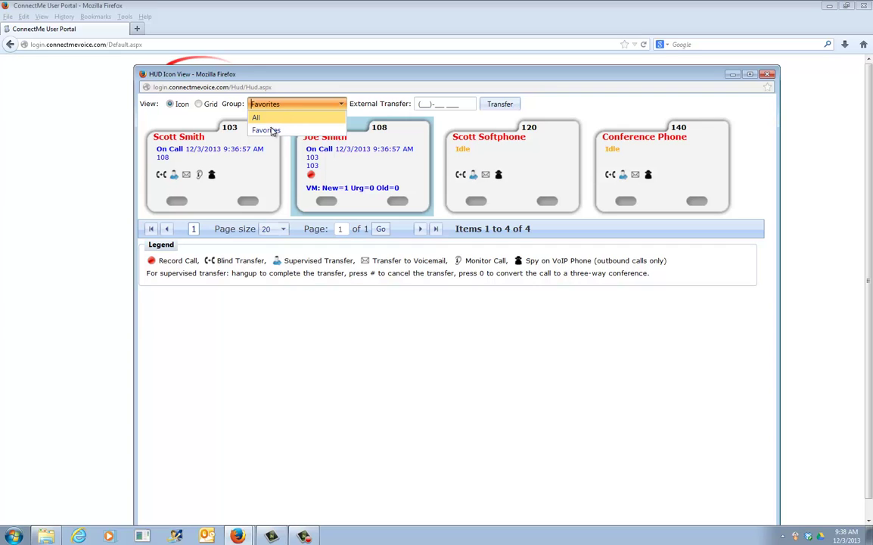
pyautogui.click(273, 132)
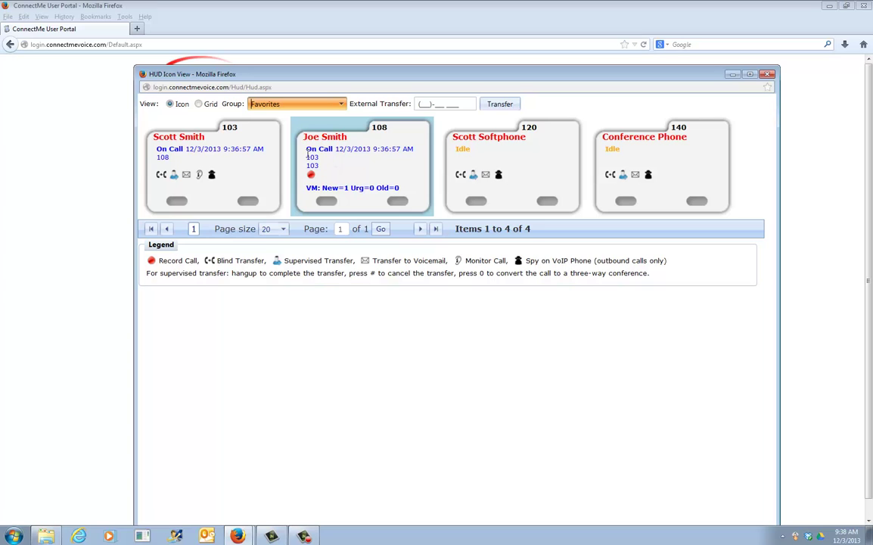
pyautogui.moveTo(277, 138); pyautogui.dragTo(412, 147)
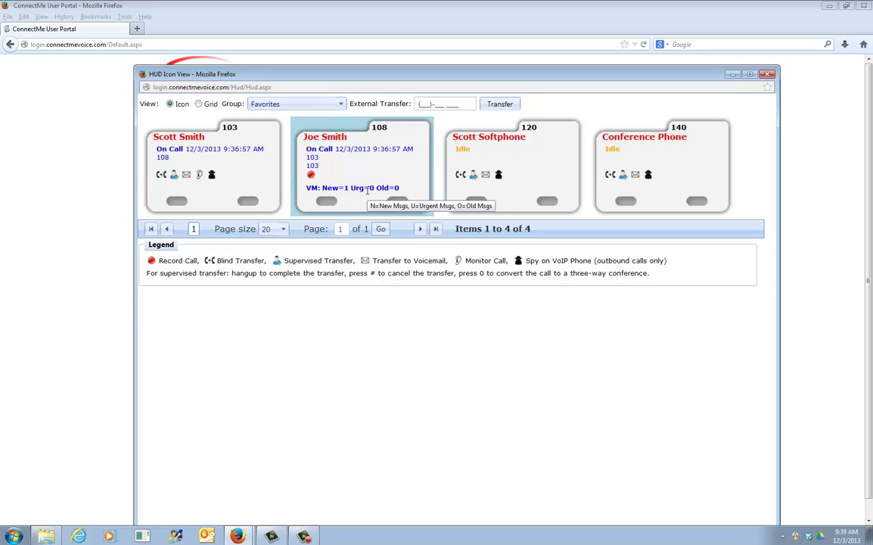
# - Start a blind transfer of the call to extension 120, cancel it, and select the external transfer number field
pyautogui.click(460, 175)
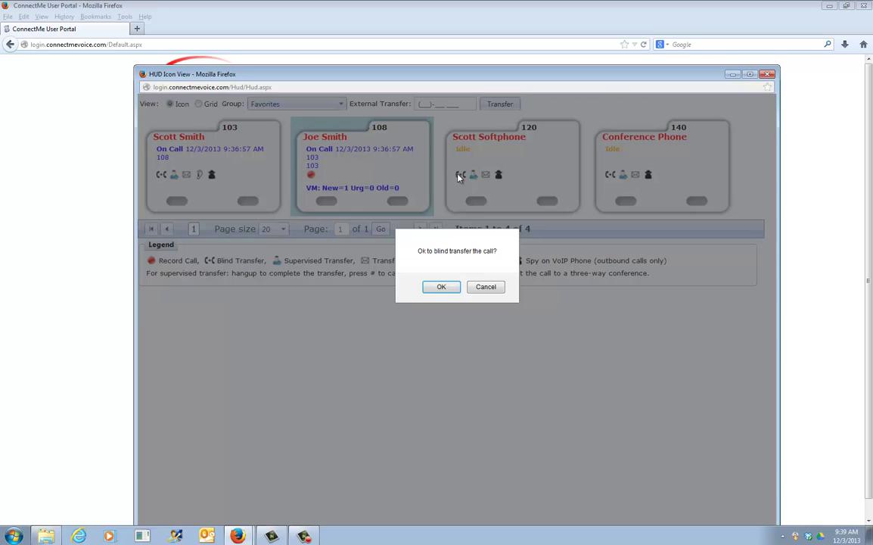
pyautogui.click(485, 288)
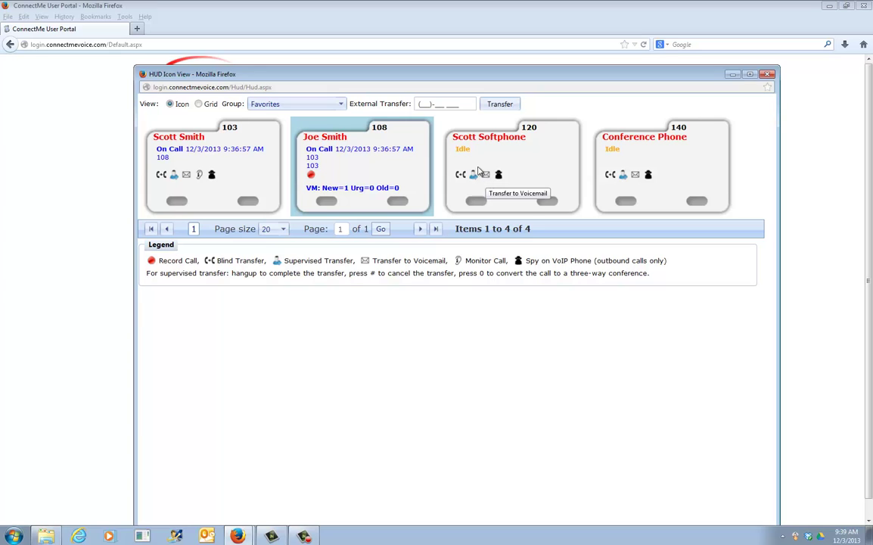
pyautogui.click(439, 104)
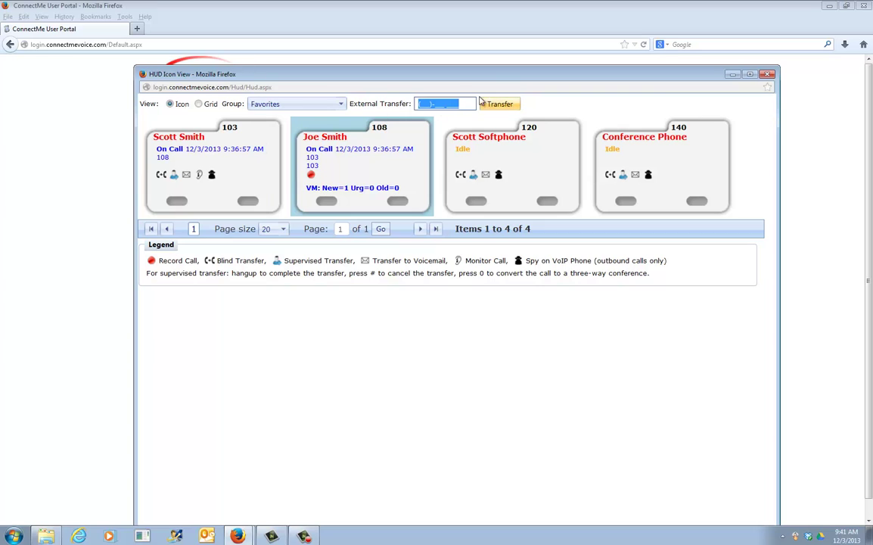
# - Switch the HUD to grid view and dismiss its window to return to the portal
pyautogui.click(197, 106)
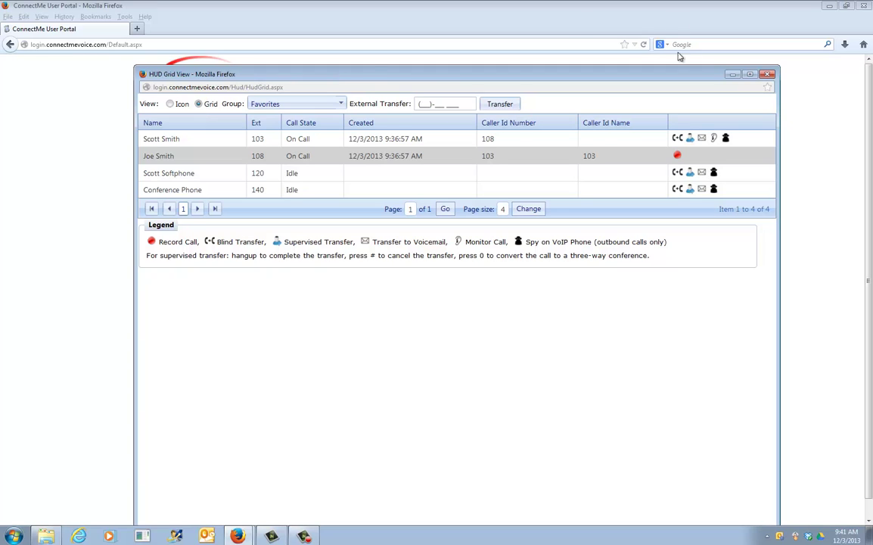
pyautogui.click(743, 76)
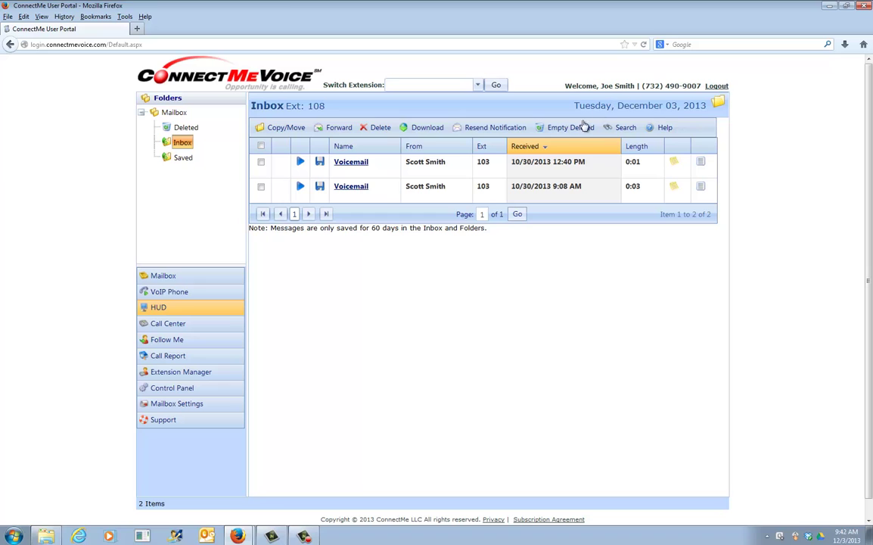
# - Add a new HUD group named Sales in the Control Panel's HUD group settings
pyautogui.click(168, 389)
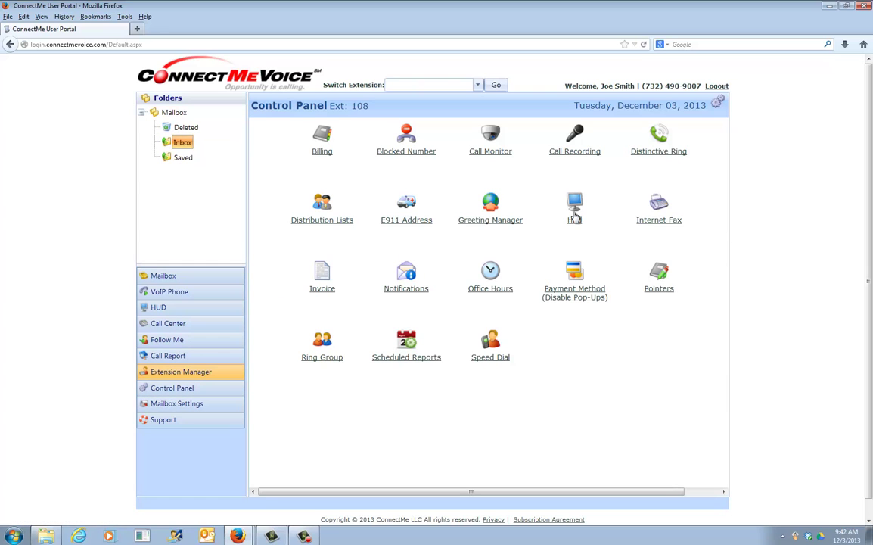
pyautogui.click(575, 216)
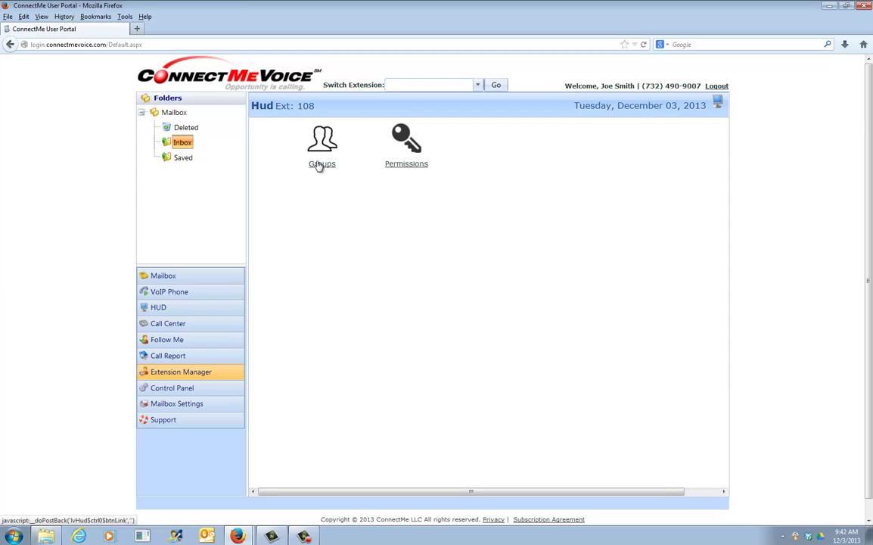
pyautogui.click(319, 165)
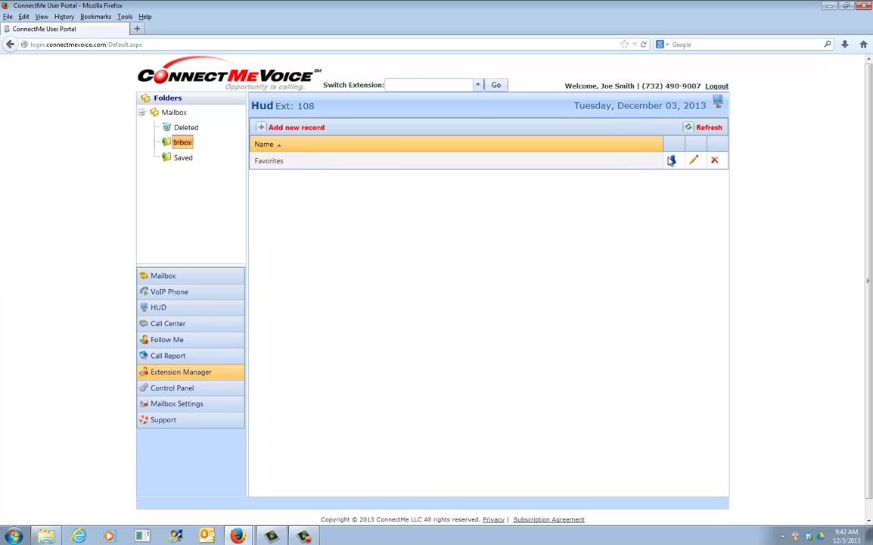
pyautogui.click(274, 128)
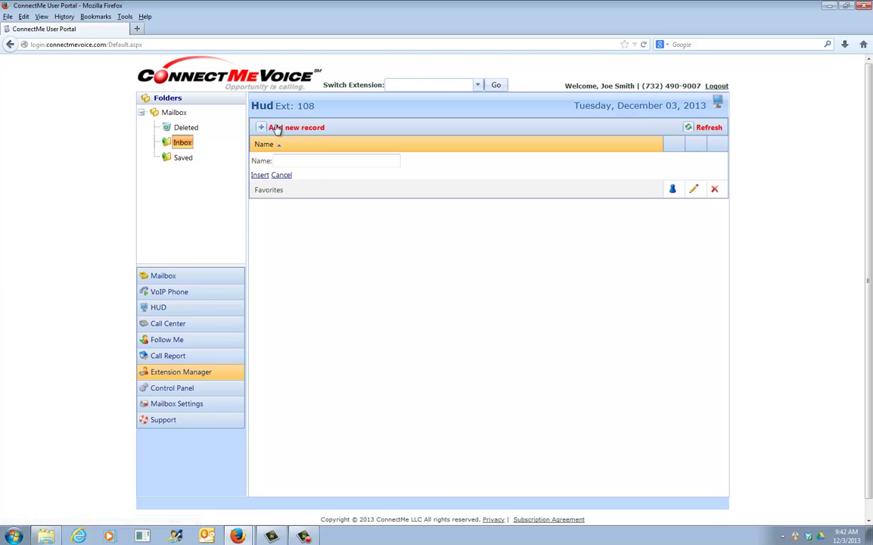
pyautogui.click(329, 163)
pyautogui.write('Sales')
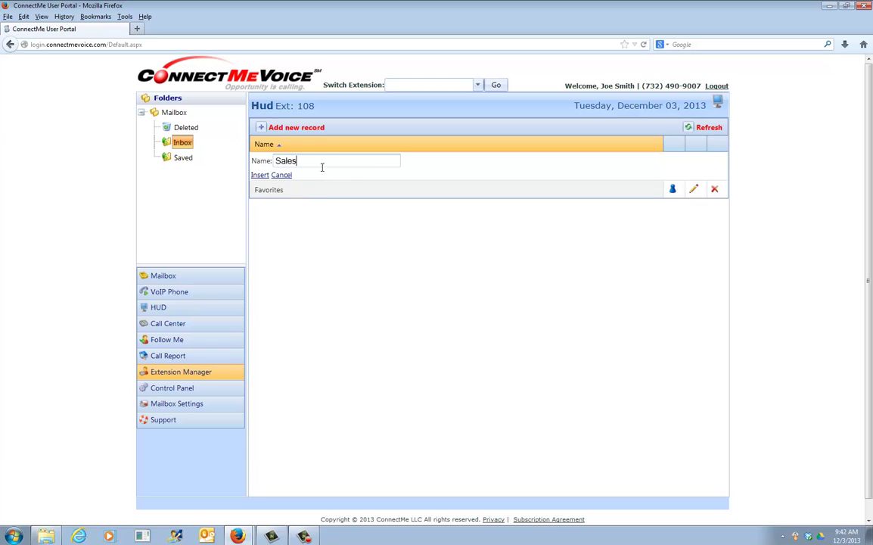
pyautogui.click(260, 175)
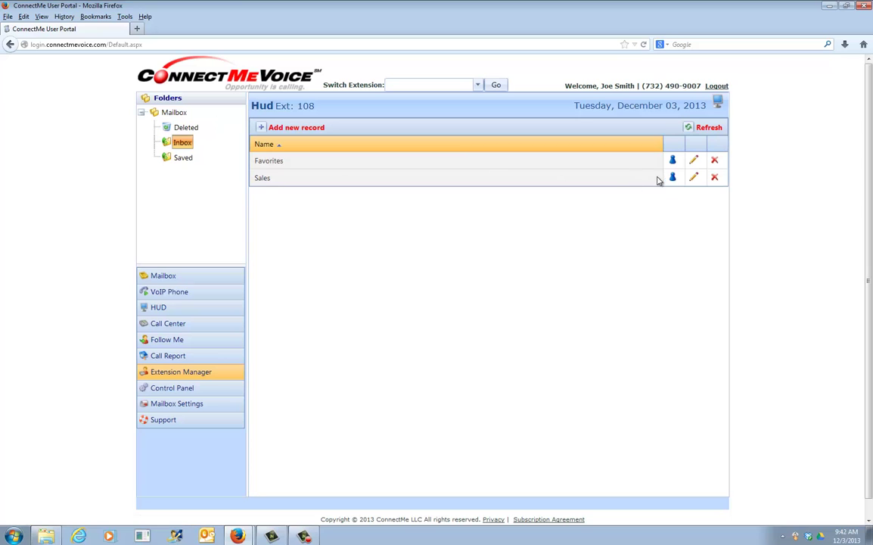
# - Add the VoIP phone at extension 101 as a member of the Sales group and close the member list
pyautogui.click(674, 177)
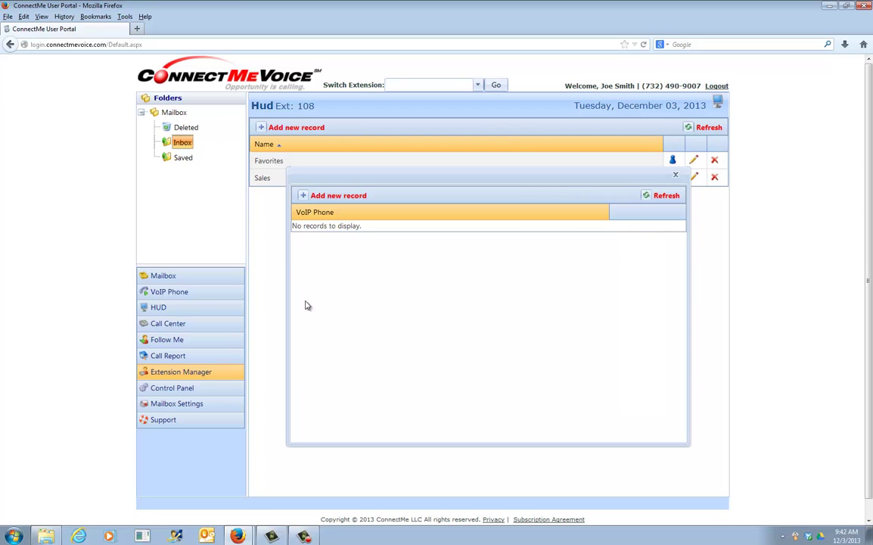
pyautogui.click(305, 195)
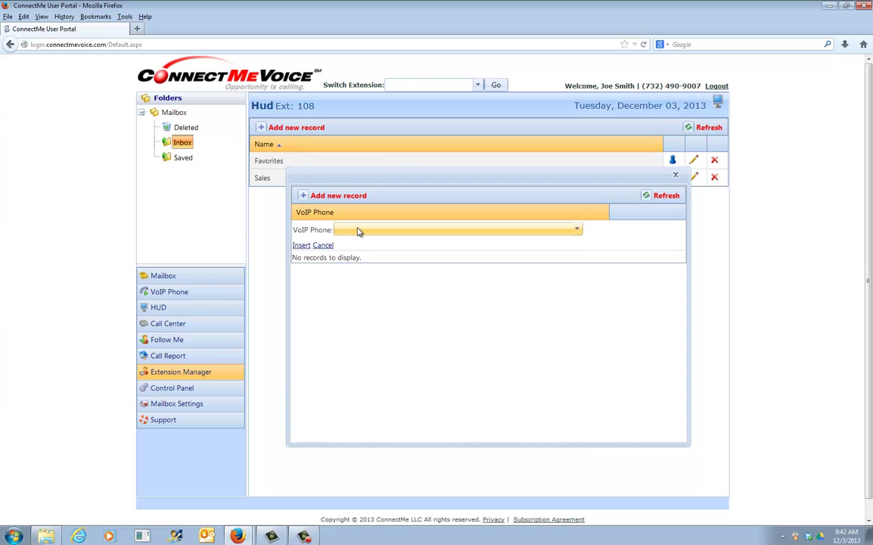
pyautogui.click(359, 231)
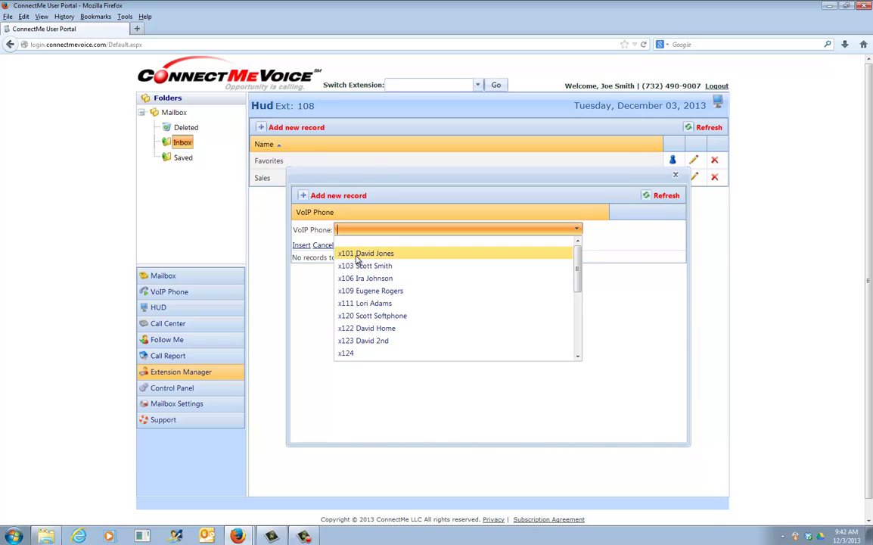
pyautogui.click(359, 255)
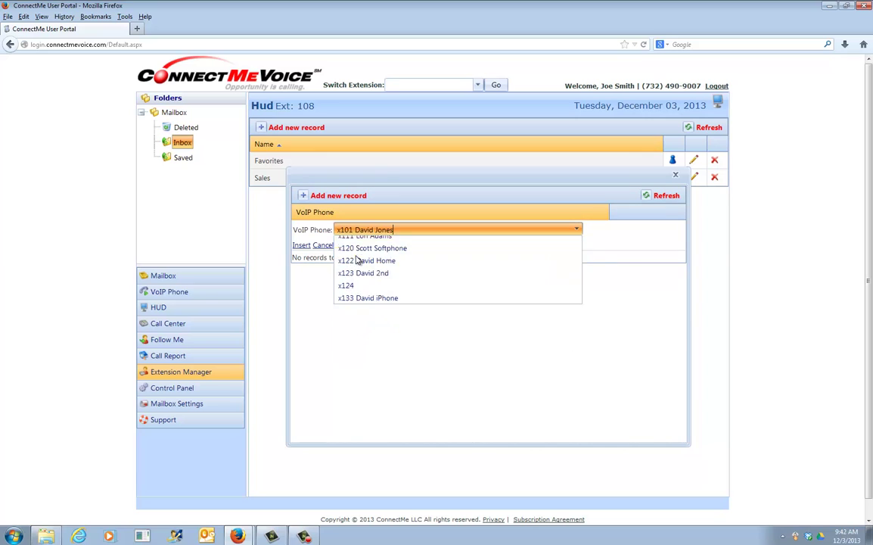
pyautogui.click(302, 246)
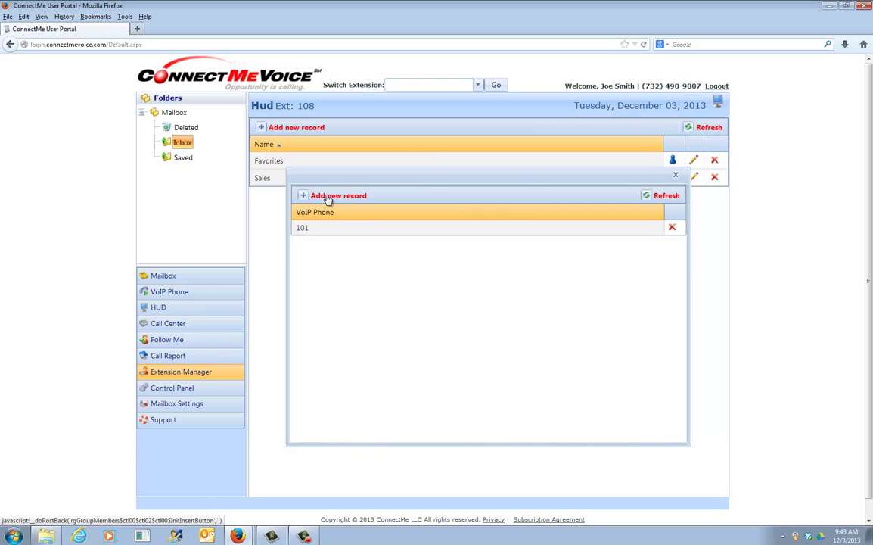
pyautogui.click(676, 176)
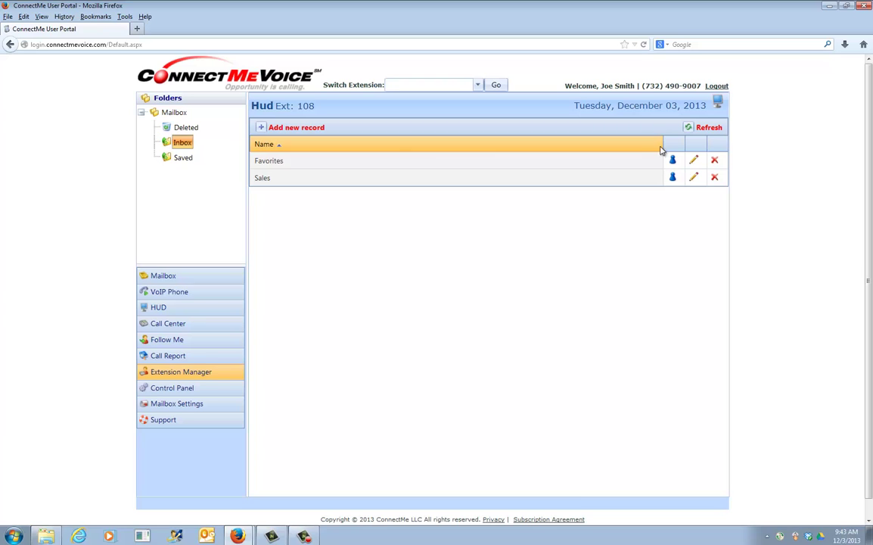
# - Review the HUD permission options for extension 101, leaving it at Full Access
pyautogui.click(174, 391)
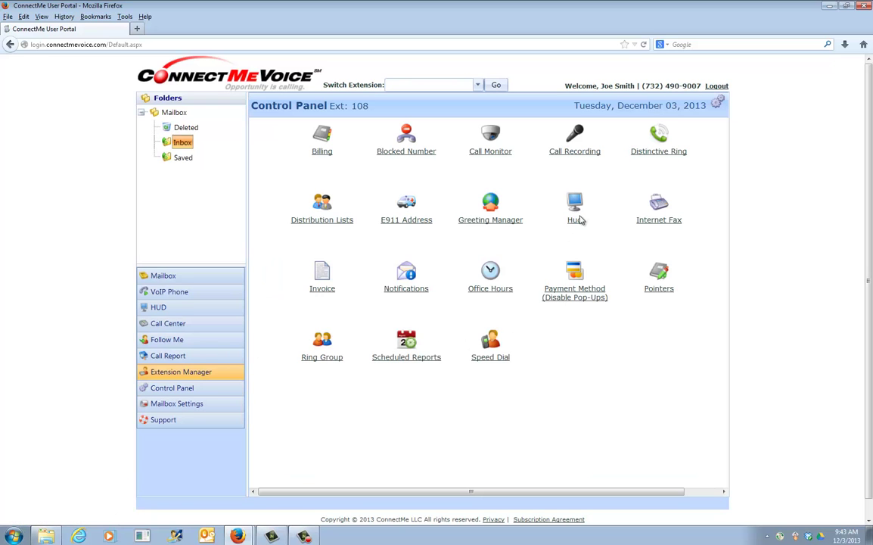
pyautogui.click(576, 226)
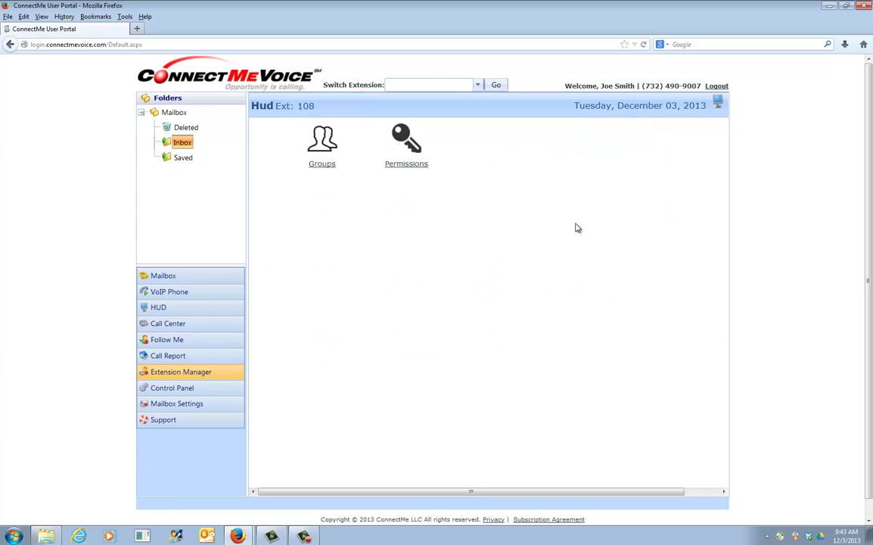
pyautogui.click(419, 168)
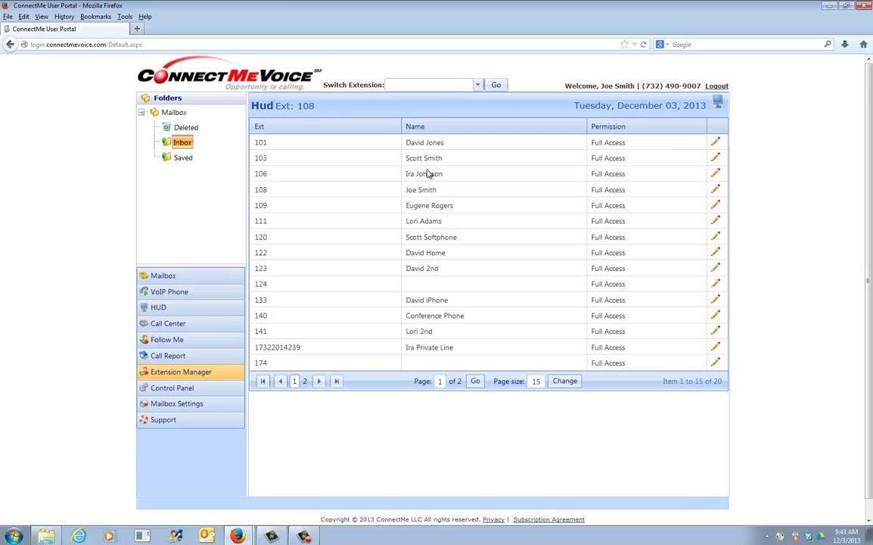
pyautogui.click(718, 145)
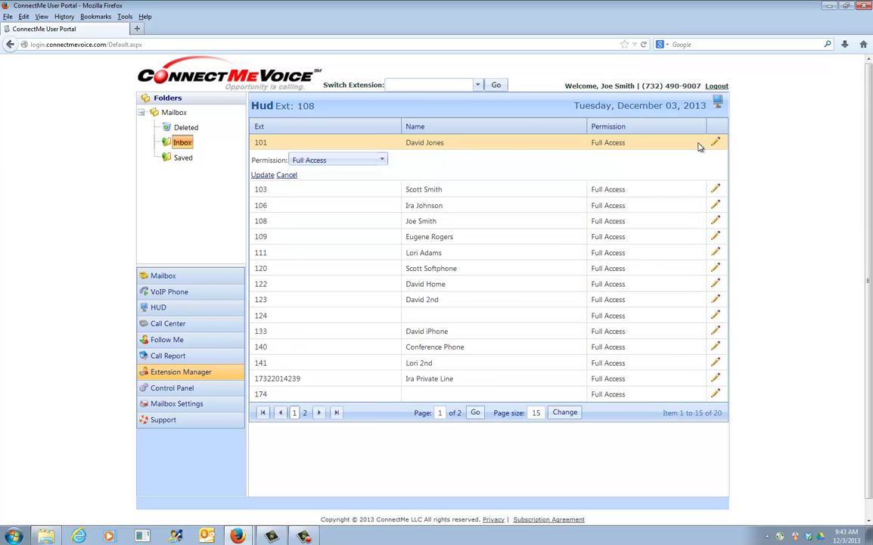
pyautogui.click(311, 162)
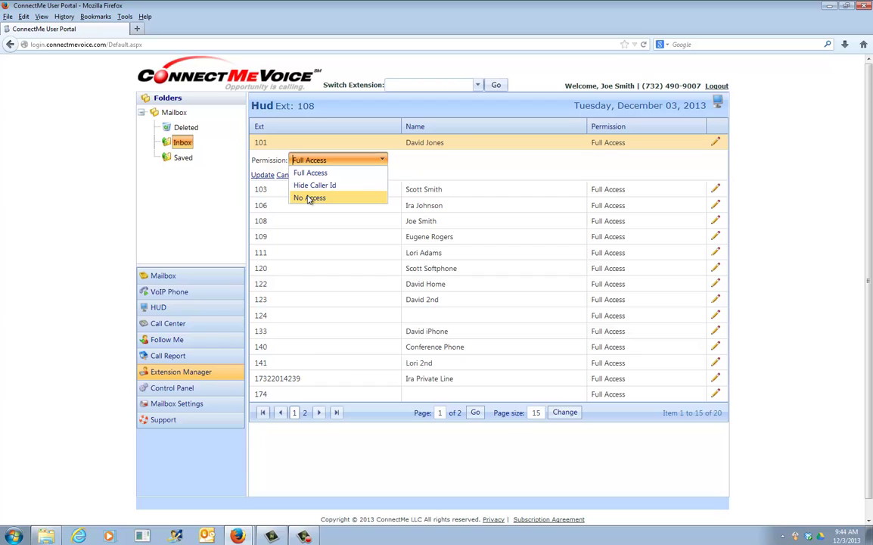
pyautogui.click(472, 167)
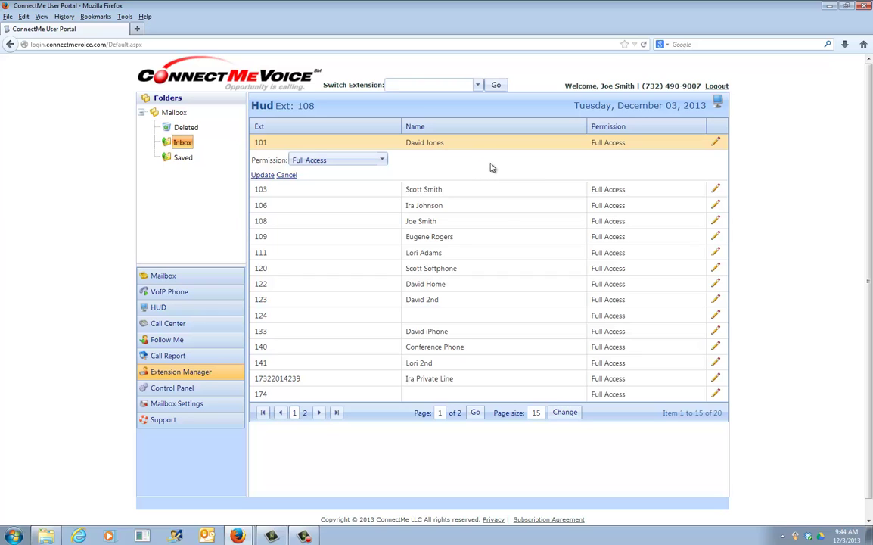
# - Update extension 101 in the Call Monitor settings with both Supervisor and Monitorable enabled
pyautogui.click(189, 388)
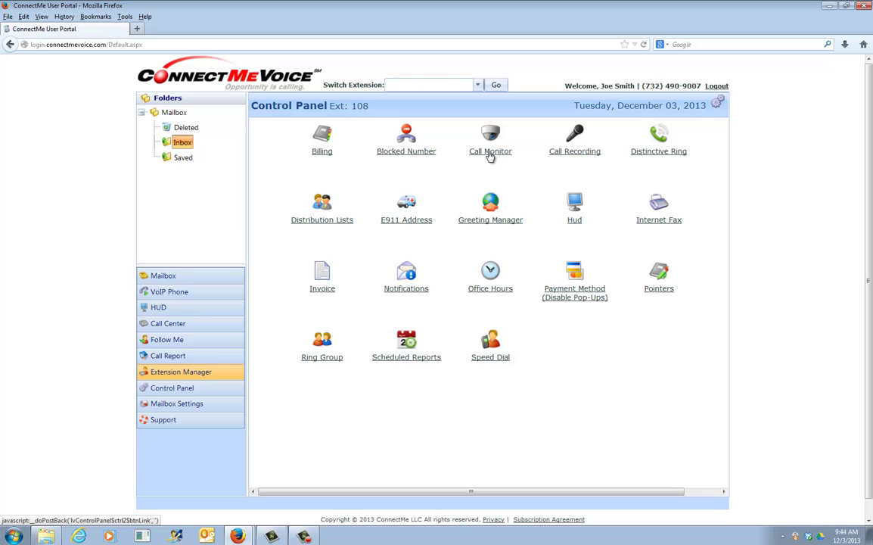
pyautogui.click(490, 155)
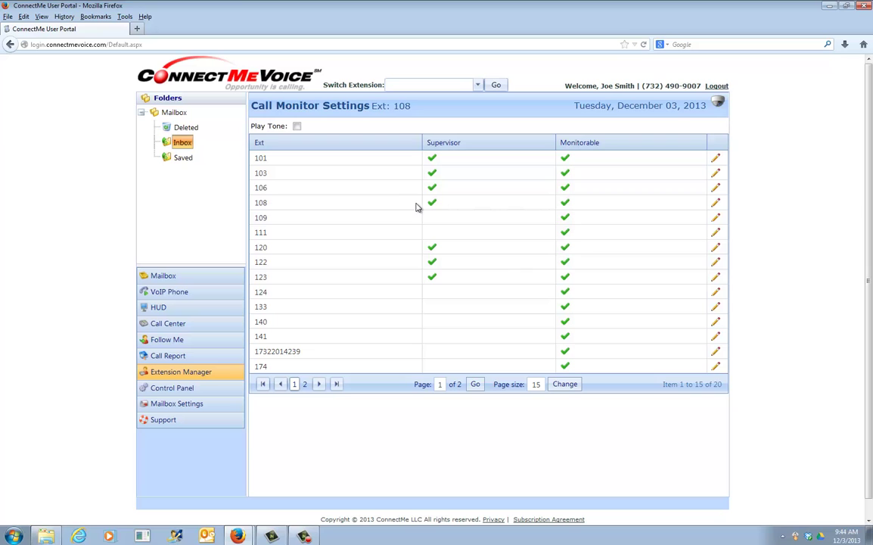
pyautogui.click(716, 160)
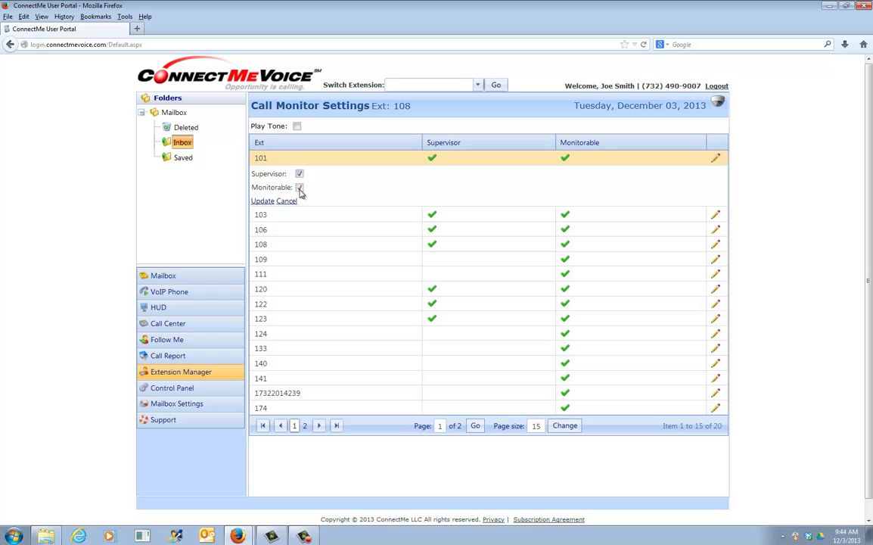
pyautogui.click(264, 201)
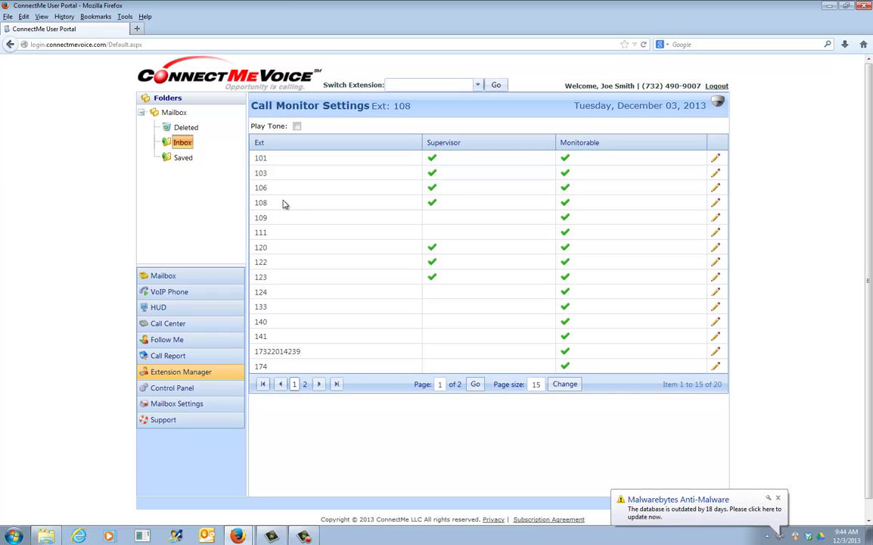